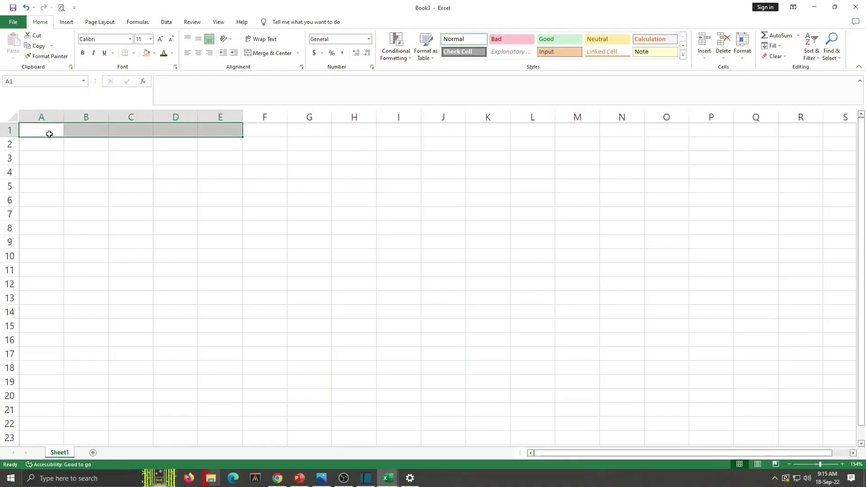
Merge and centre A1:E1 as the title cell and set row 1's height to 35.
left_click_drag(49, 132, 222, 135)
left_click(271, 53)
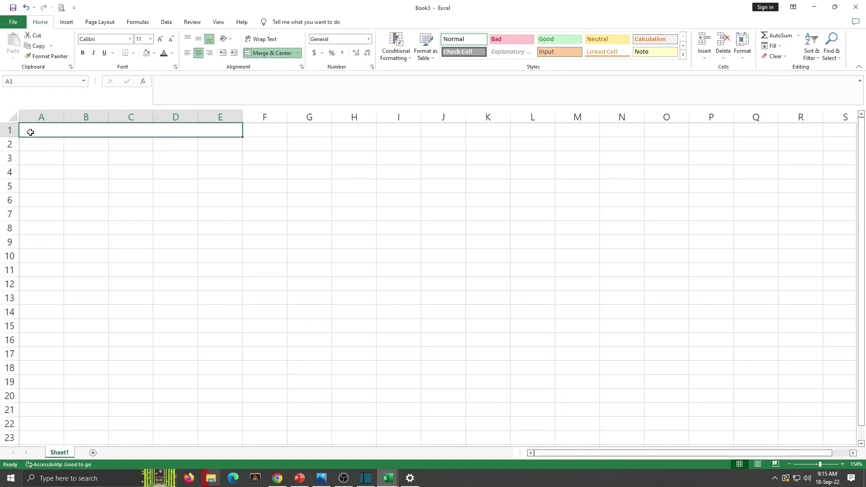
left_click_drag(11, 138, 11, 147)
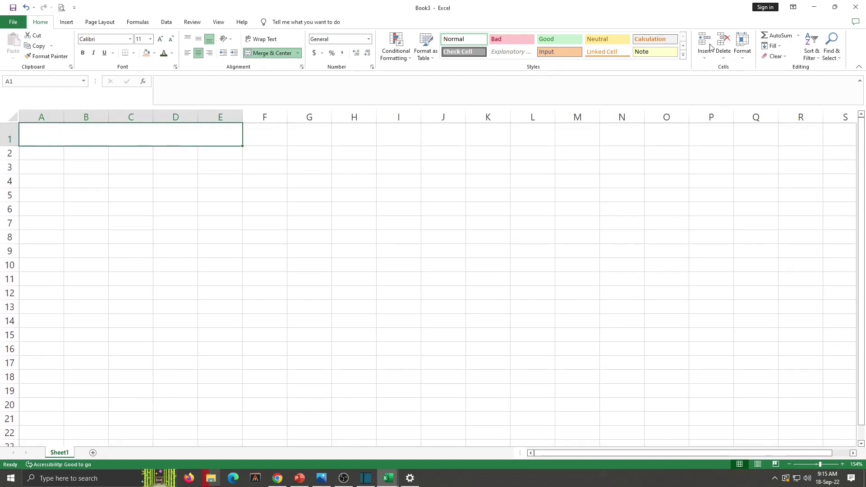
left_click(743, 52)
left_click(762, 79)
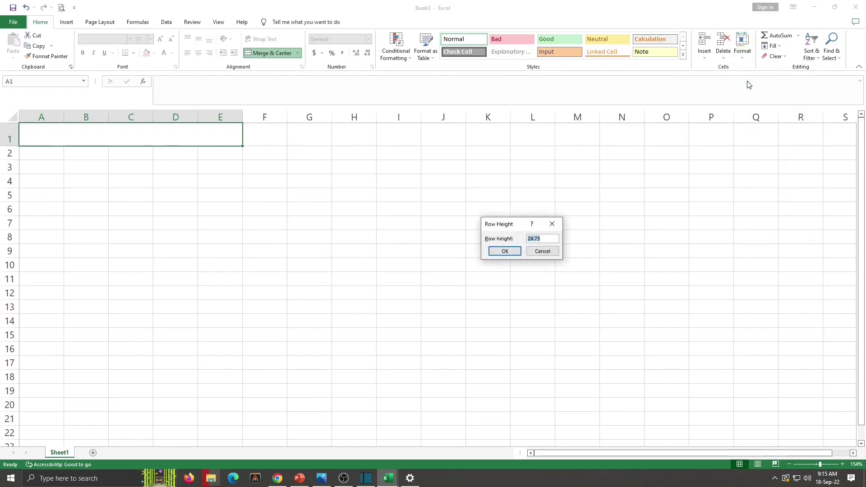
type("35")
key("Return")
left_click(170, 259)
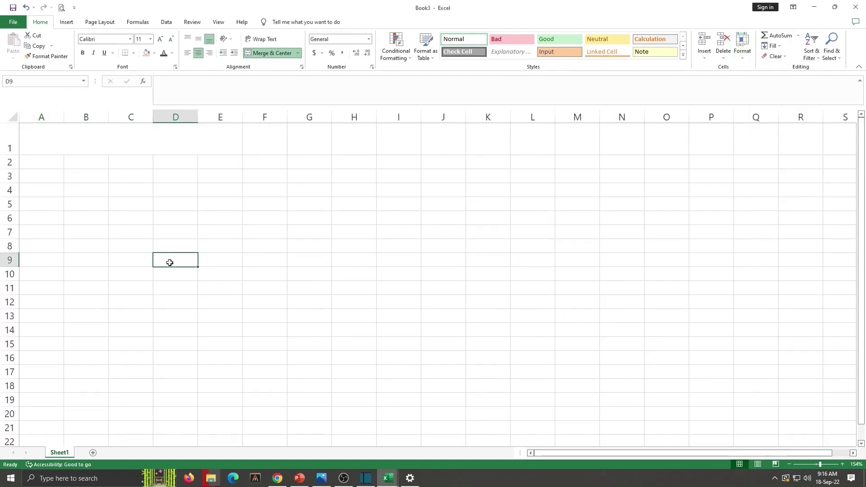
Type Marksheet in A1 and headers Roll No, Name, English, Maths, Science, Total across row 2.
left_click(76, 144)
type("Marksheet")
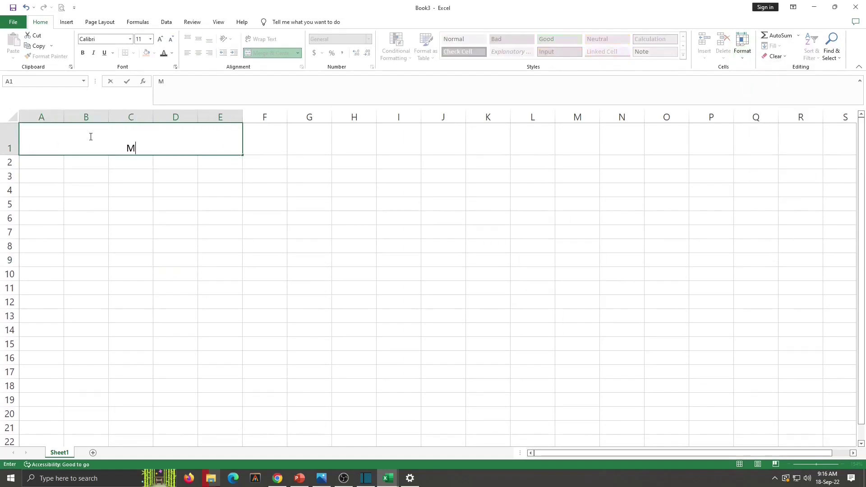
left_click(41, 164)
type("Roll No")
key("Tab")
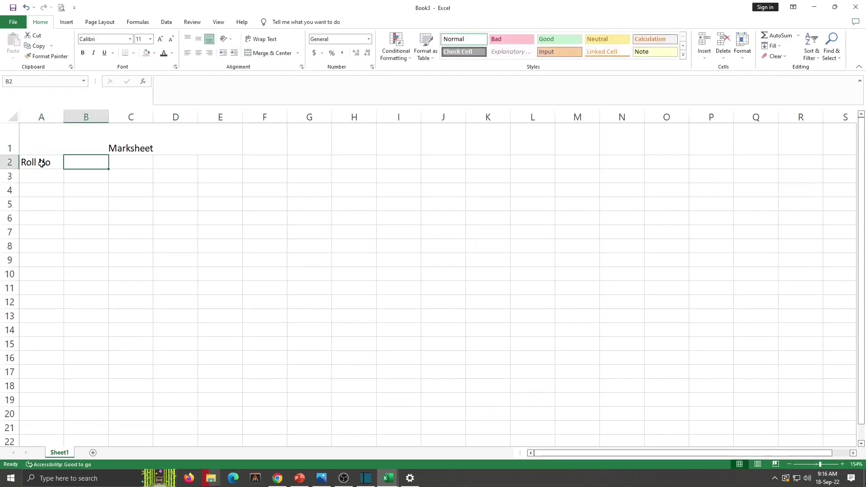
type("Name")
key("Tab")
type("Eng")
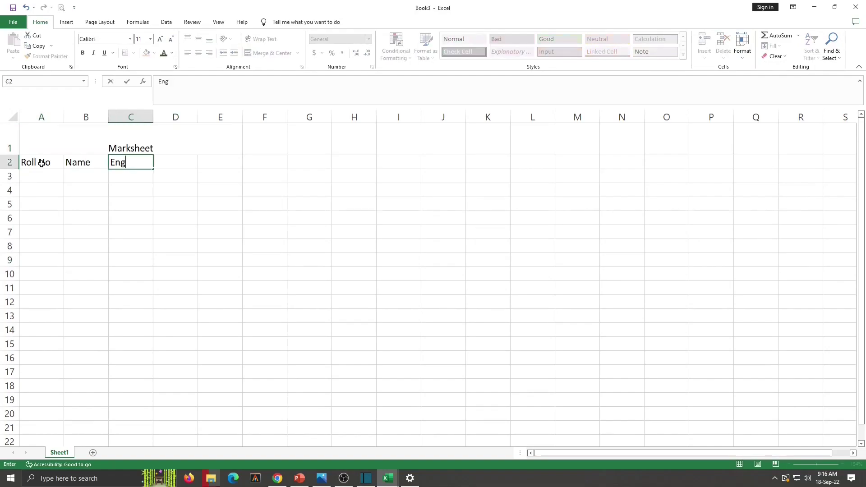
type("lish")
key("Tab")
type("Maths")
key("Tab")
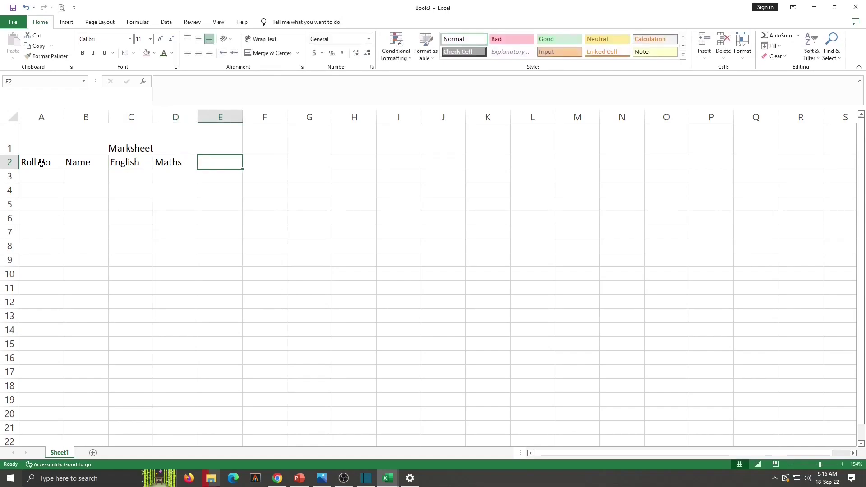
type("Science")
key("Tab")
type("T")
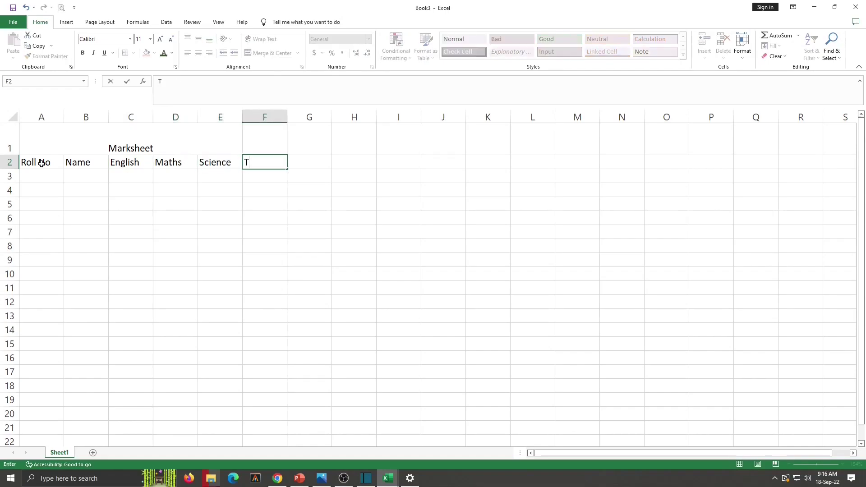
type("otal")
left_click(222, 232)
Merge the Marksheet title across A1:F1 and select the table below it.
left_click(129, 139)
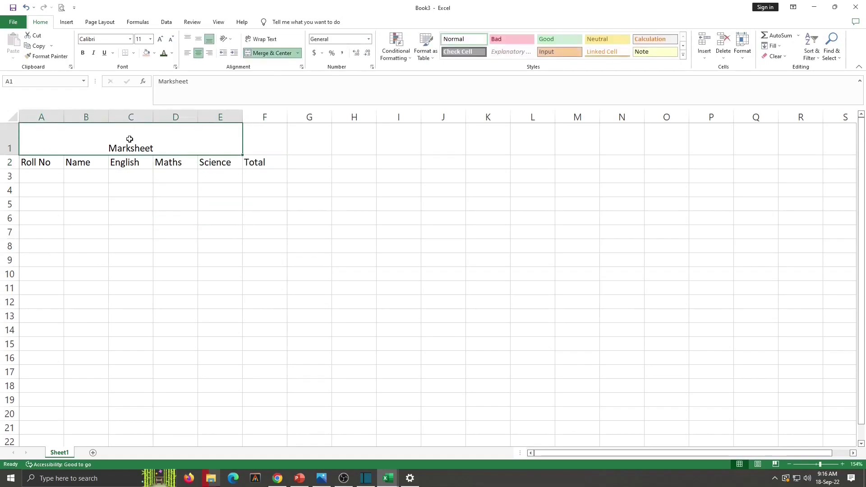
left_click_drag(184, 134, 251, 140)
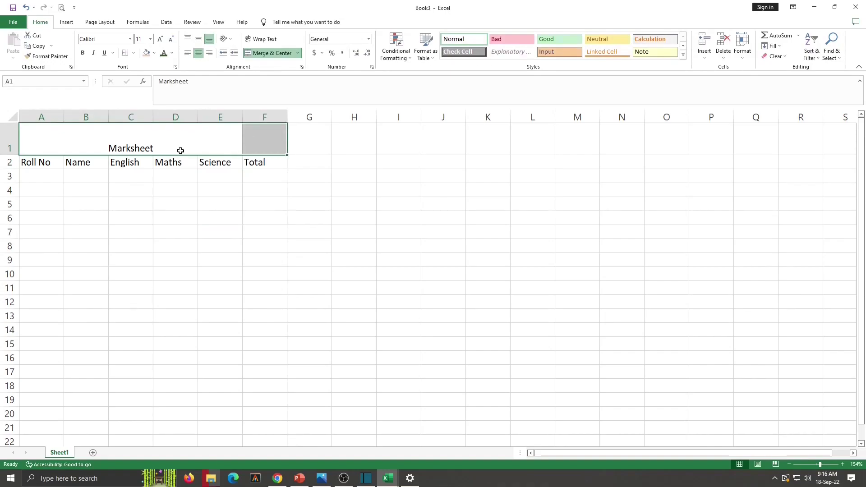
left_click_drag(178, 150, 251, 139)
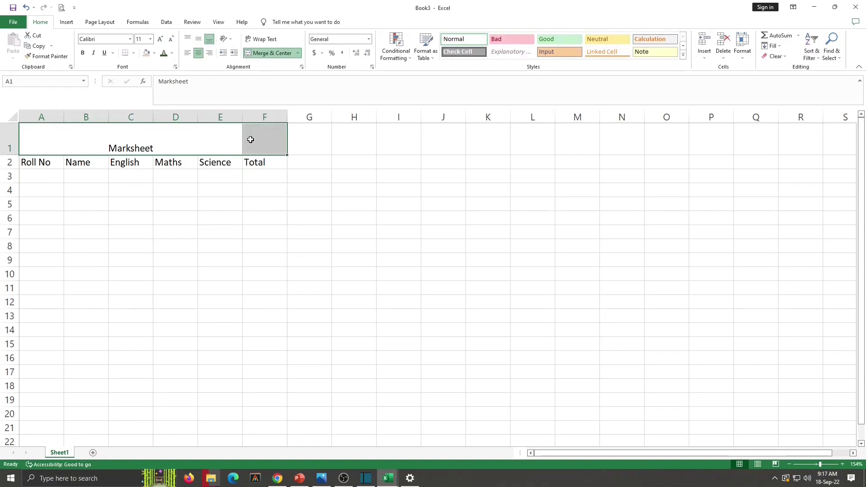
left_click(269, 53)
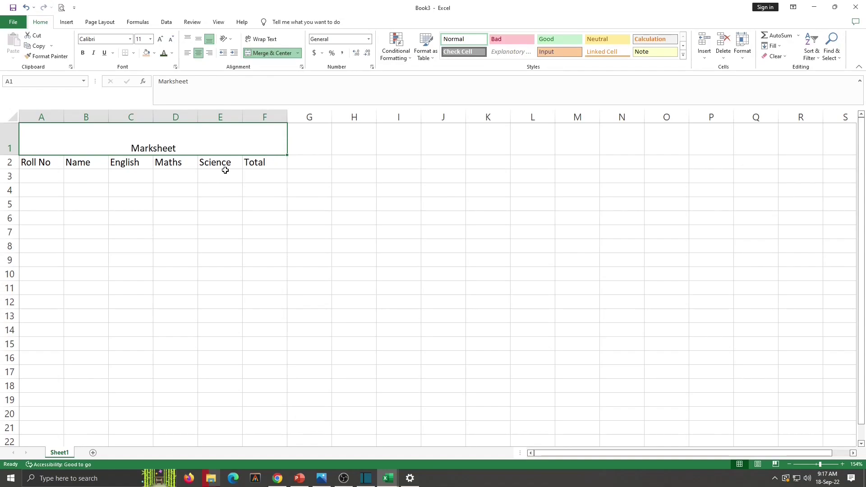
left_click_drag(172, 147, 171, 244)
left_click_drag(171, 131, 176, 260)
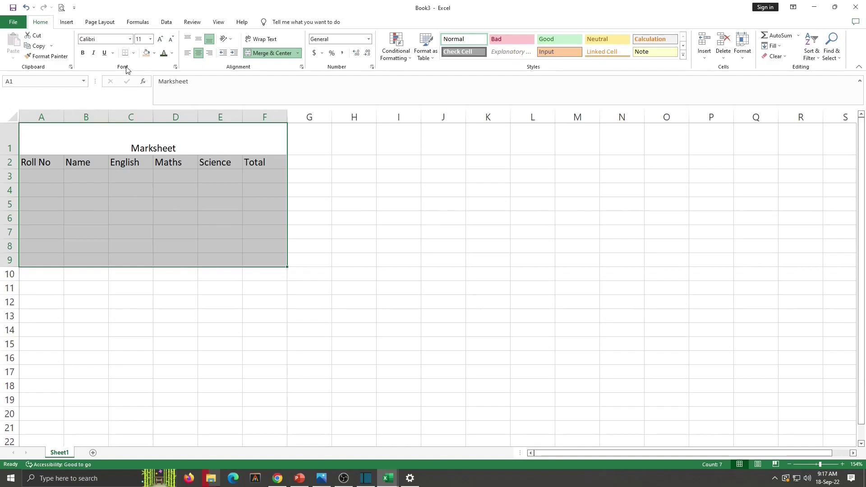
Give every cell of A1:F9 borders and set the table font to Algerian, size 22.
left_click(133, 54)
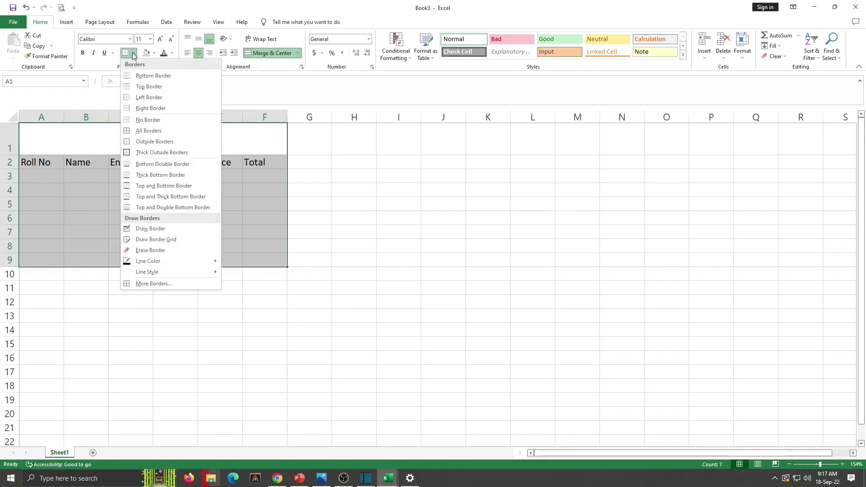
left_click(148, 131)
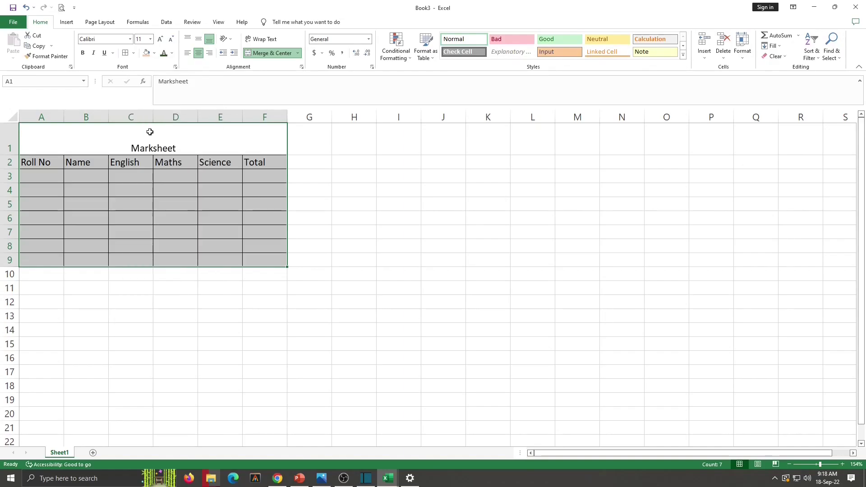
left_click(130, 39)
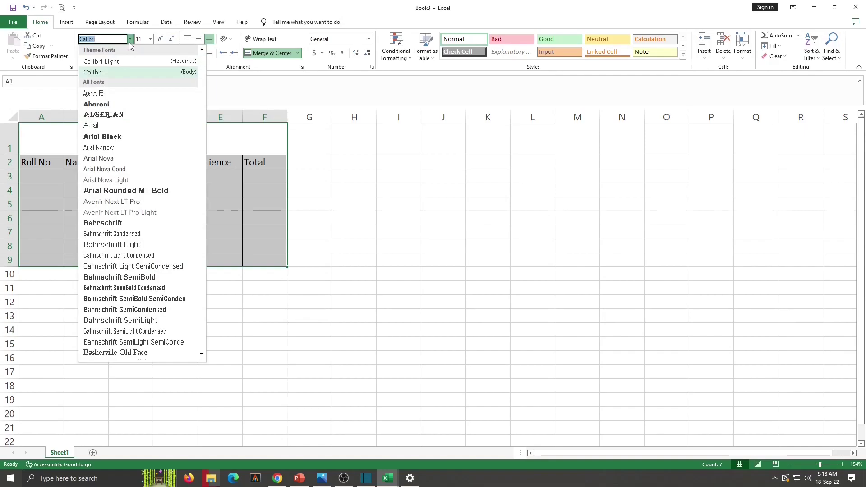
left_click(144, 111)
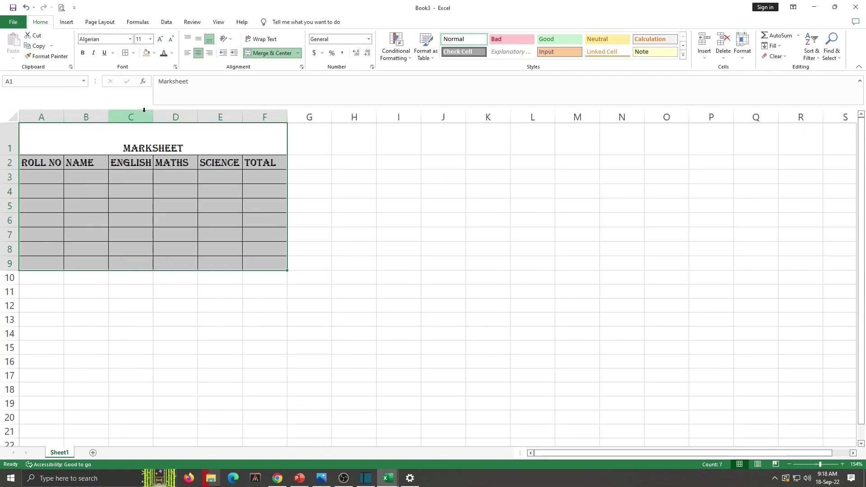
left_click(150, 39)
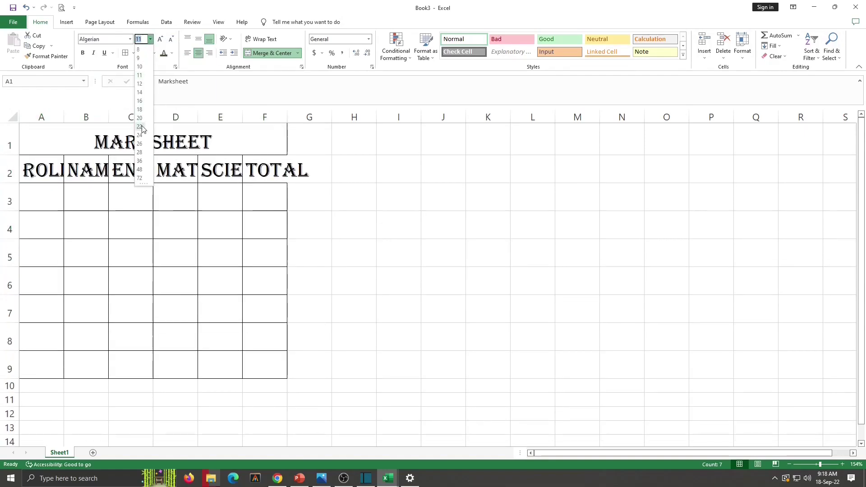
left_click(142, 126)
Widen column A so the ROLL NO header fits.
left_click_drag(41, 170, 275, 172)
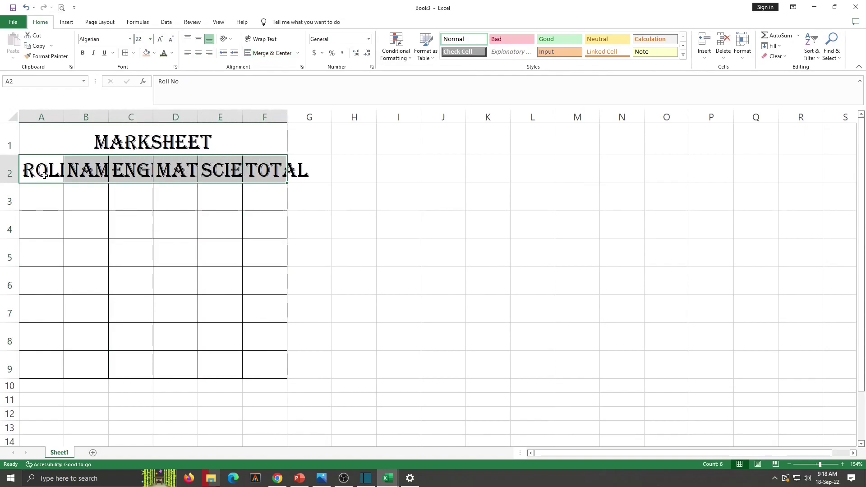
left_click_drag(63, 117, 102, 117)
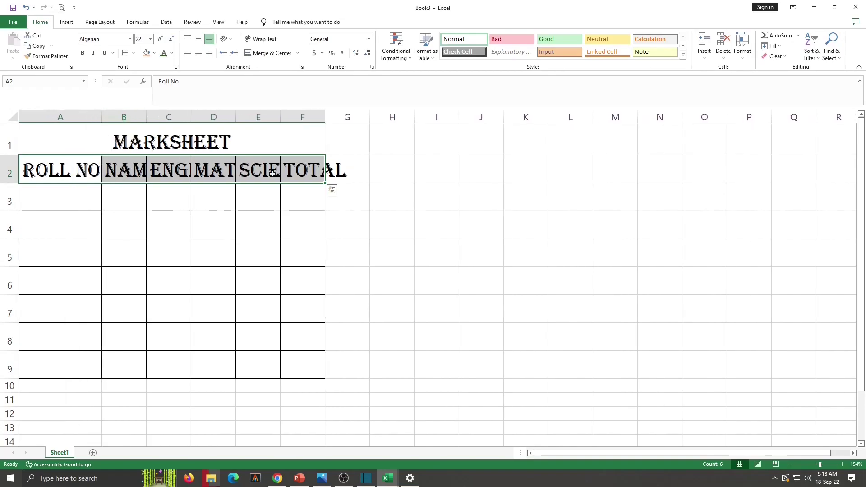
left_click_drag(60, 170, 302, 171)
Set the selected columns' width to 20.
left_click(743, 47)
left_click(763, 102)
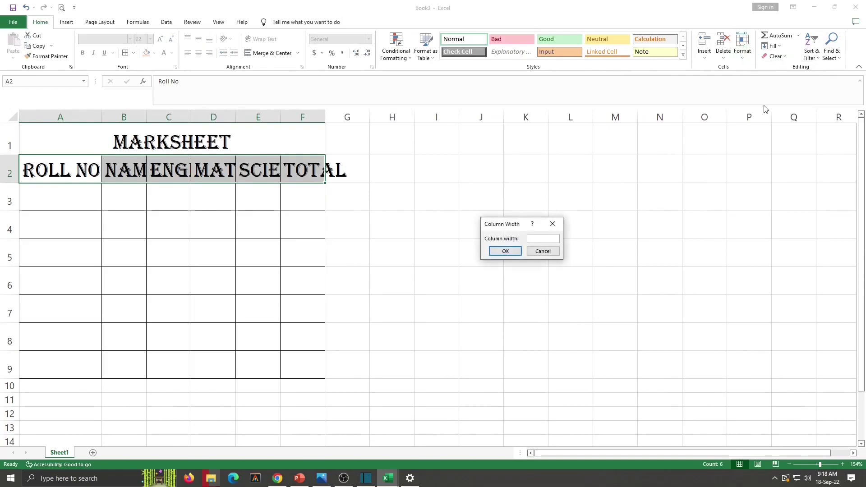
type("20.")
key("Return")
Apply an exact row height to the table rows below the title.
left_click_drag(9, 172, 2, 367)
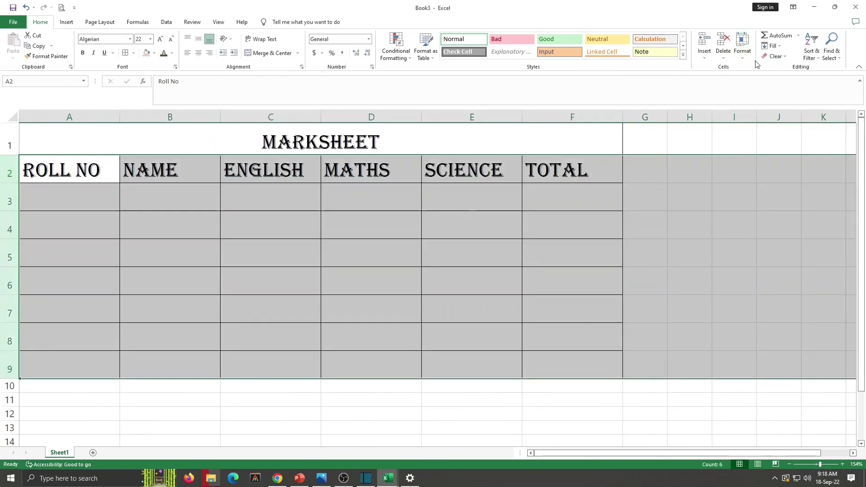
left_click(743, 47)
left_click(764, 79)
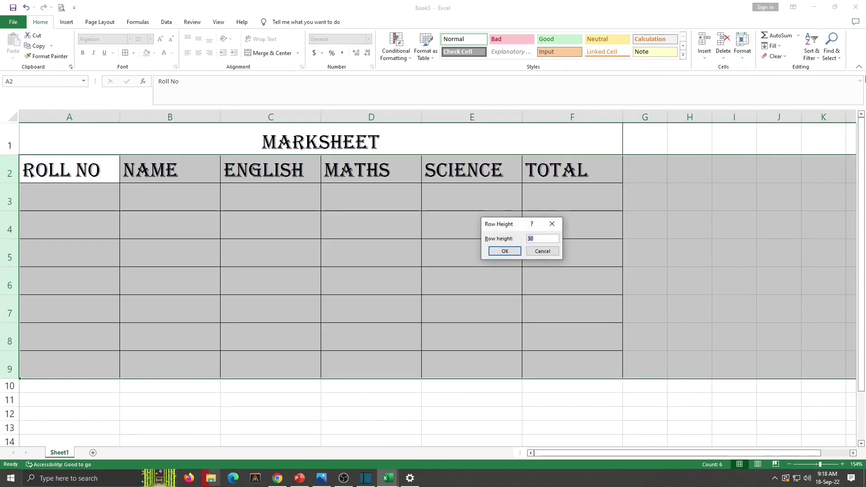
key("Return")
left_click(491, 192)
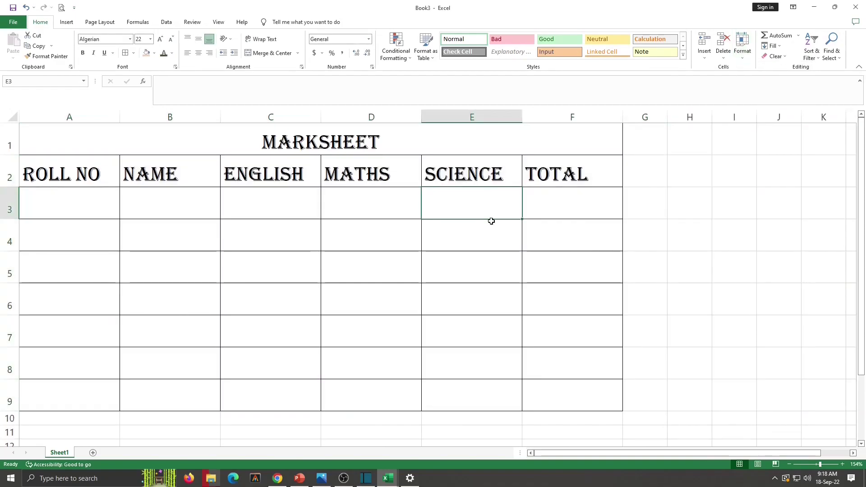
Fill the whole table A1:F9 yellow.
left_click_drag(330, 144, 231, 387)
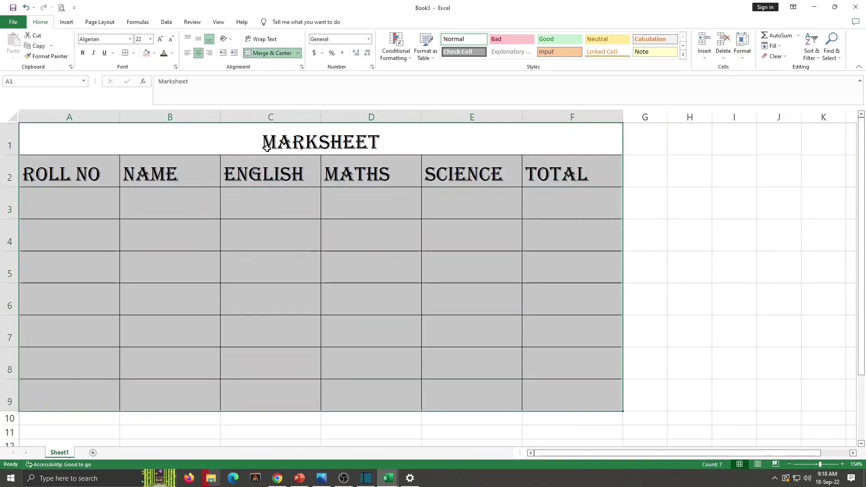
left_click(154, 53)
left_click(170, 124)
Give the MARKSHEET title a purple fill, white 28 pt text and a taller row.
left_click(271, 142)
left_click(156, 54)
left_click(215, 123)
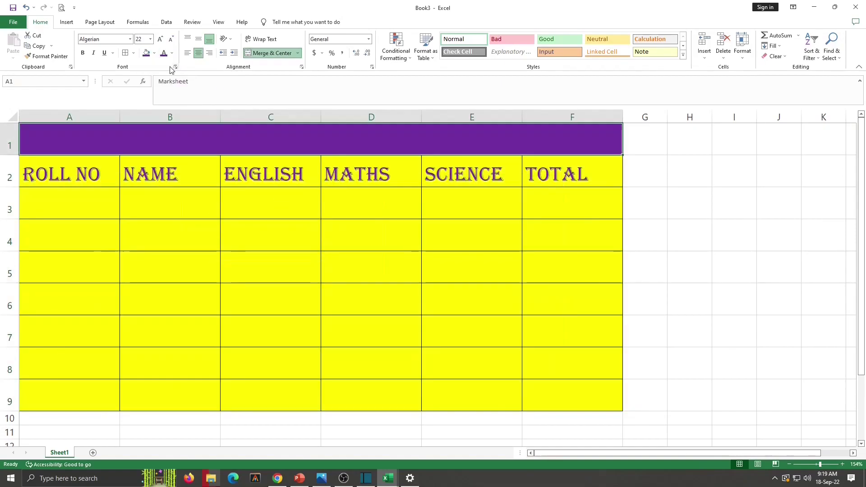
left_click(172, 53)
left_click(164, 85)
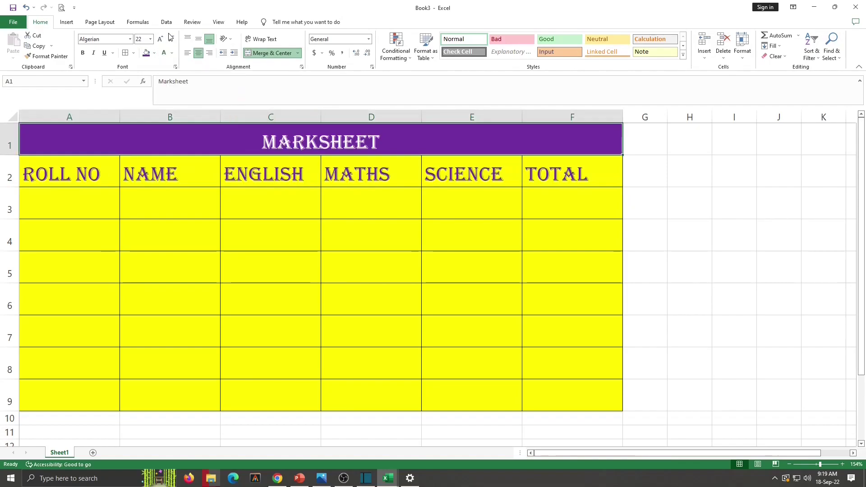
left_click(160, 39)
left_click(160, 39)
left_click(160, 39)
left_click(160, 39)
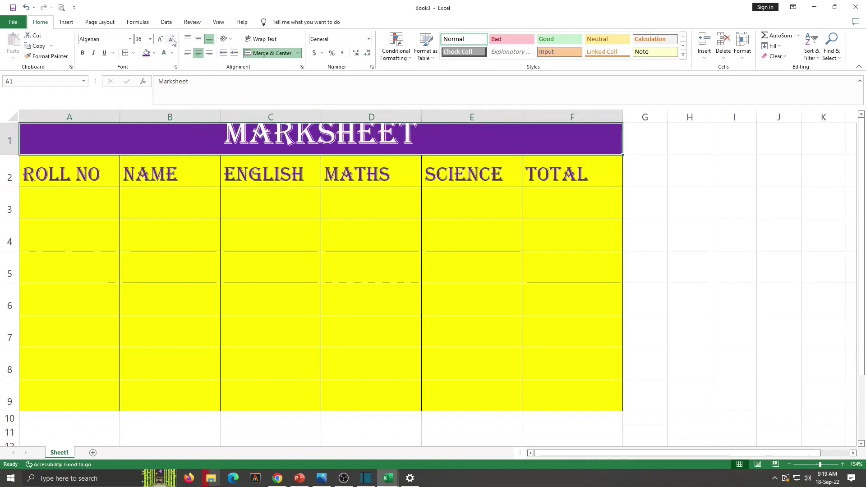
left_click(171, 39)
left_click_drag(6, 157, 6, 164)
Fill the header row A2:F2 orange.
left_click_drag(67, 180, 569, 180)
left_click(154, 53)
left_click(162, 120)
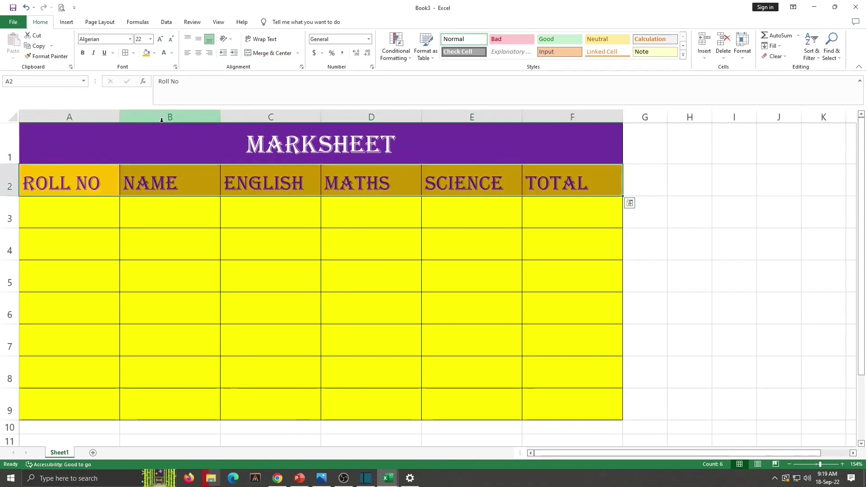
Enter roll numbers 1 and 2 in A3:A4 and extend the series down to 7 in A9.
left_click(90, 226)
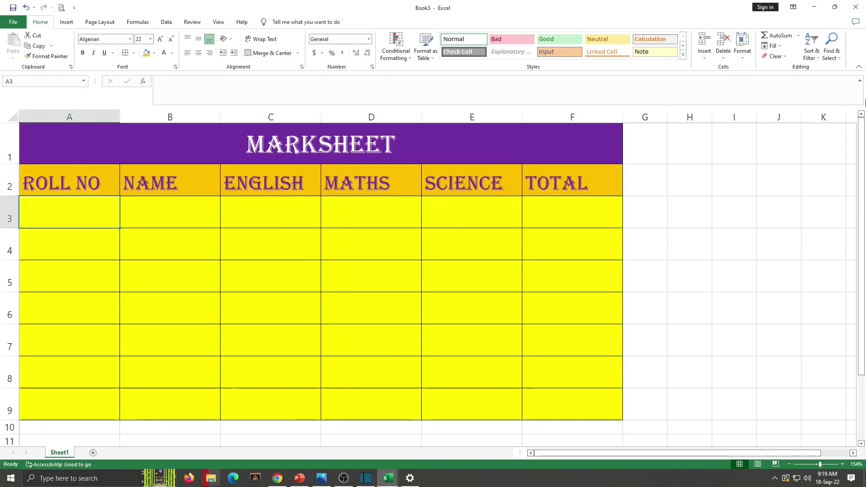
type("1")
key("Return")
type("2")
key("Return")
left_click_drag(90, 212, 113, 415)
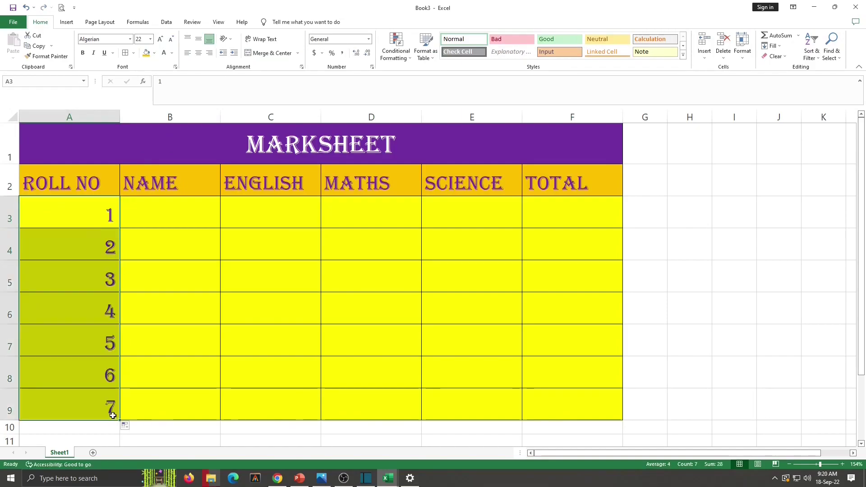
key("Right")
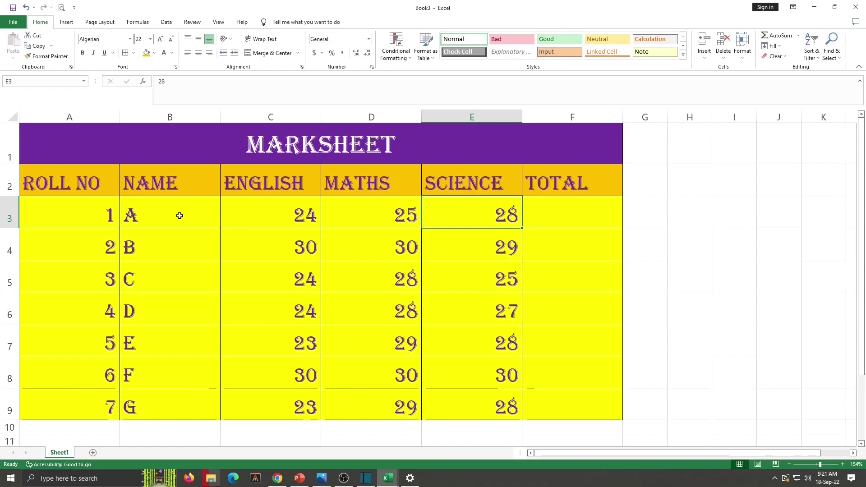
Apply Center and Middle Align to the headers and data in A2:F9.
left_click(88, 179)
left_click_drag(88, 180, 566, 406)
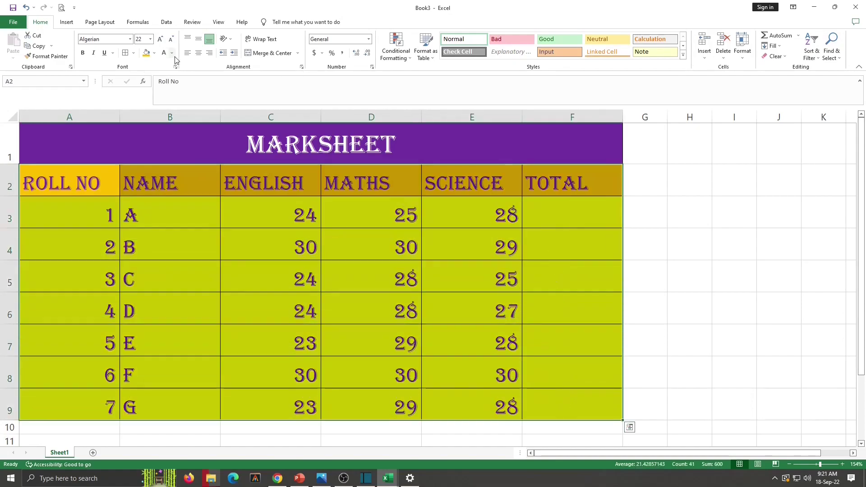
left_click(199, 54)
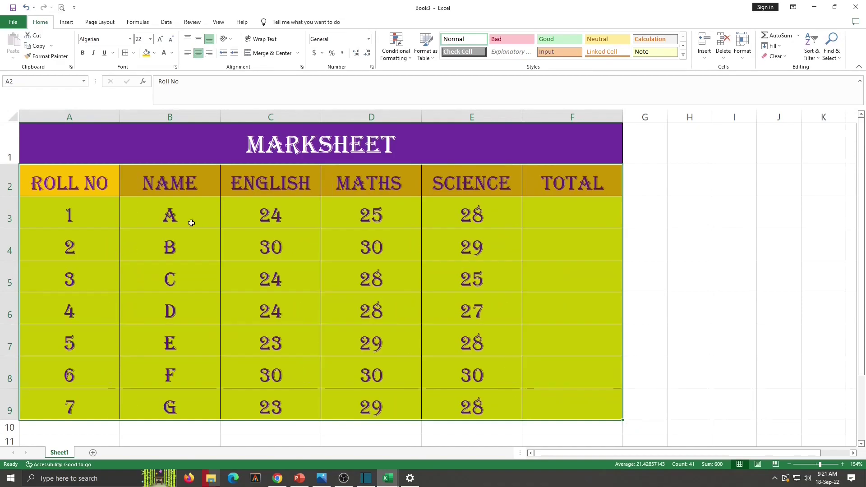
left_click(199, 40)
left_click(552, 211)
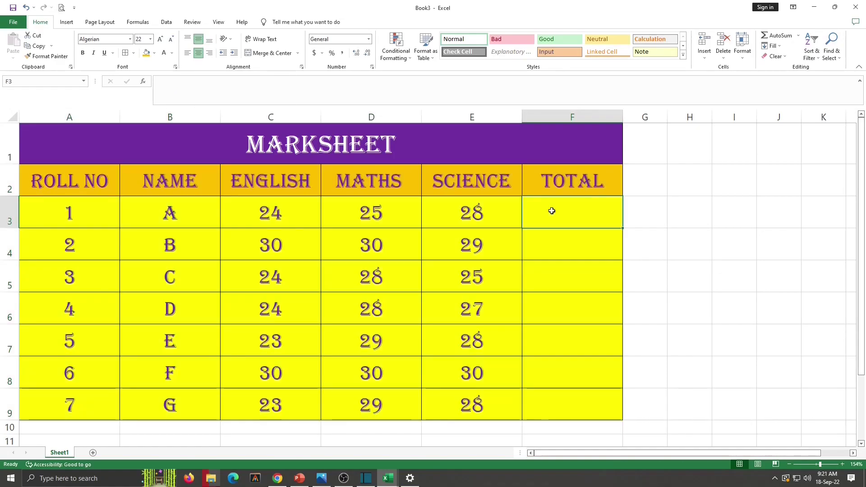
left_click_drag(270, 213, 447, 211)
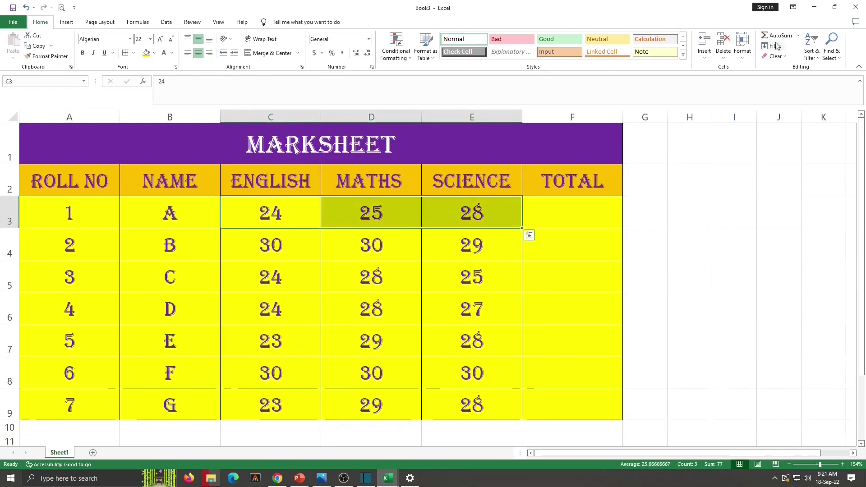
left_click(799, 35)
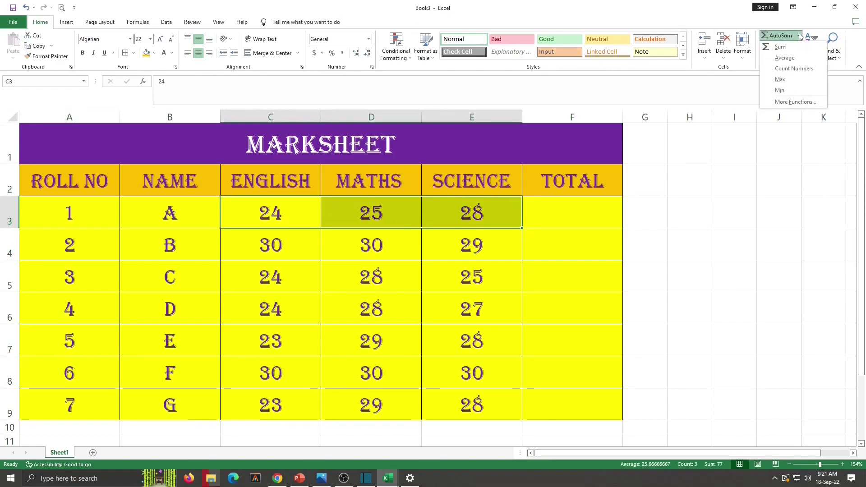
left_click(784, 48)
left_click(555, 211)
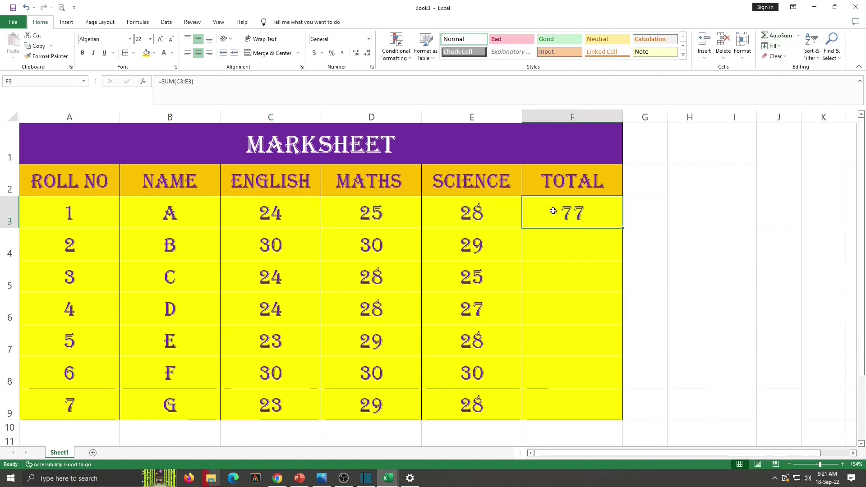
left_click_drag(307, 246, 451, 248)
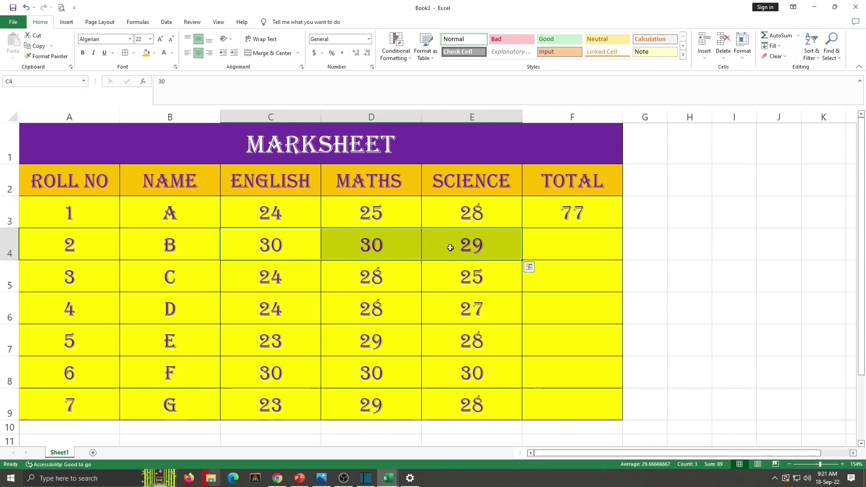
left_click(585, 216)
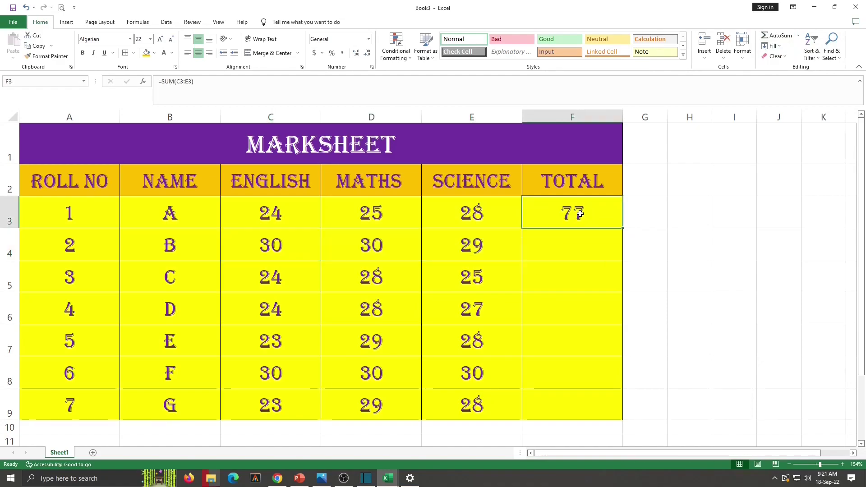
left_click_drag(622, 228, 613, 411)
key("Delete")
left_click(564, 210)
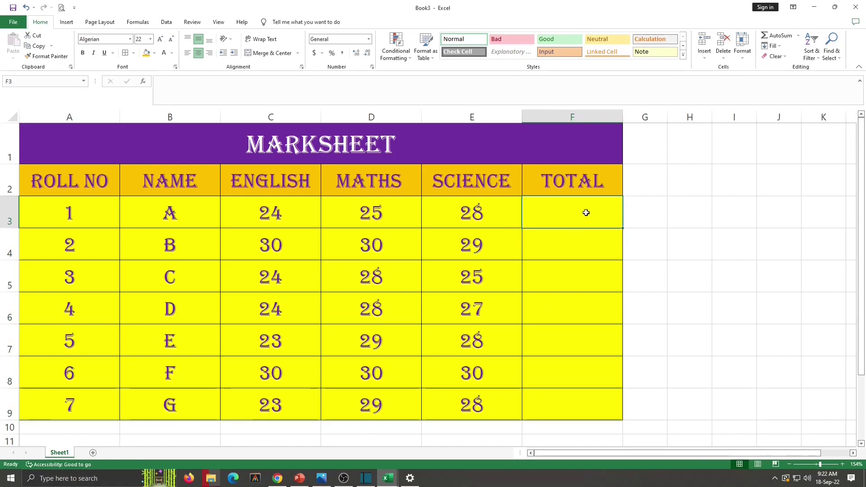
Add an AutoSum total =SUM(C3:E3) in F3, fill it down to F9, then undo the fill.
left_click(799, 35)
left_click(783, 49)
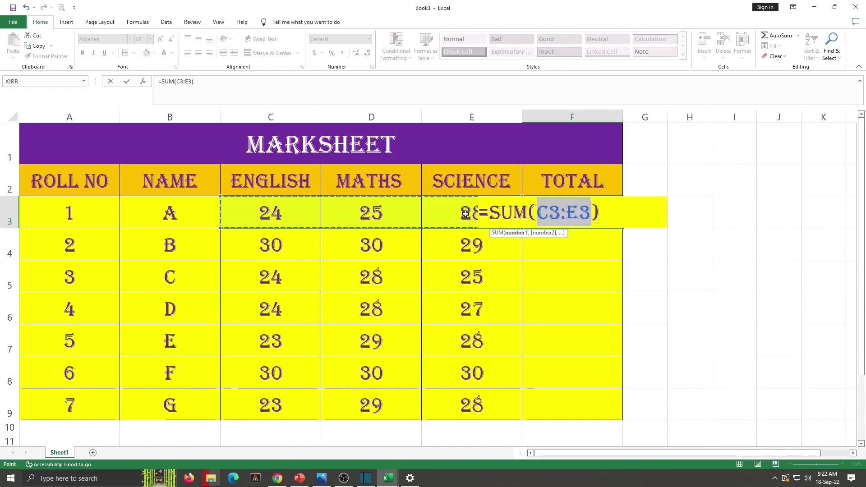
key("Return")
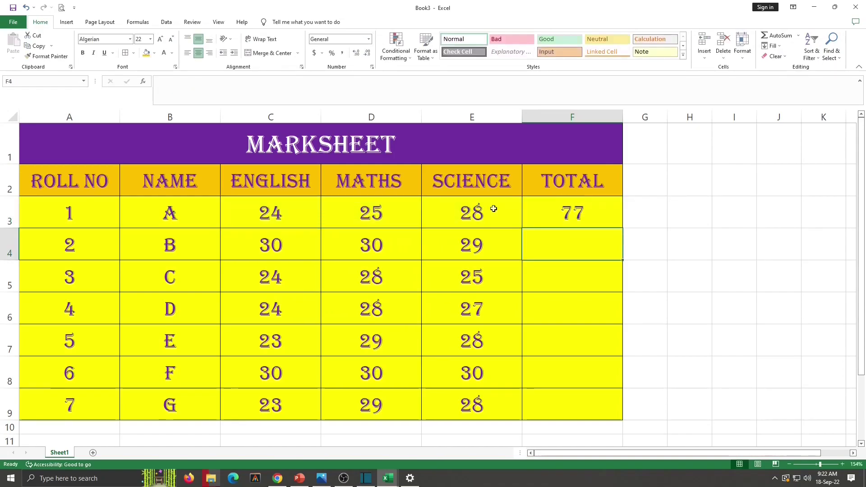
left_click(564, 213)
left_click_drag(623, 228, 600, 407)
key("ctrl+z")
key("ctrl+z")
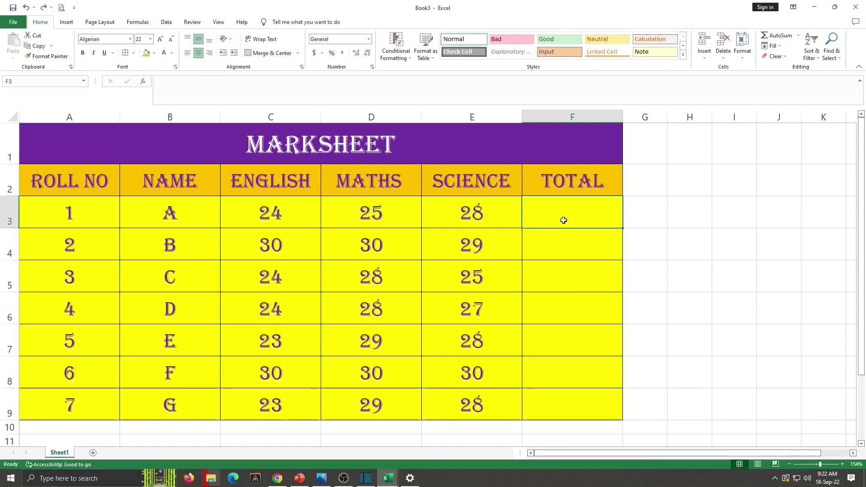
type("=")
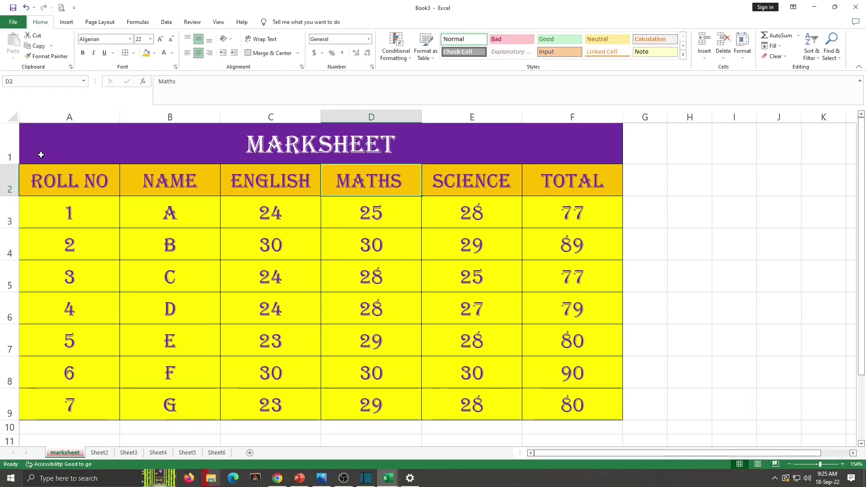
left_click(206, 148)
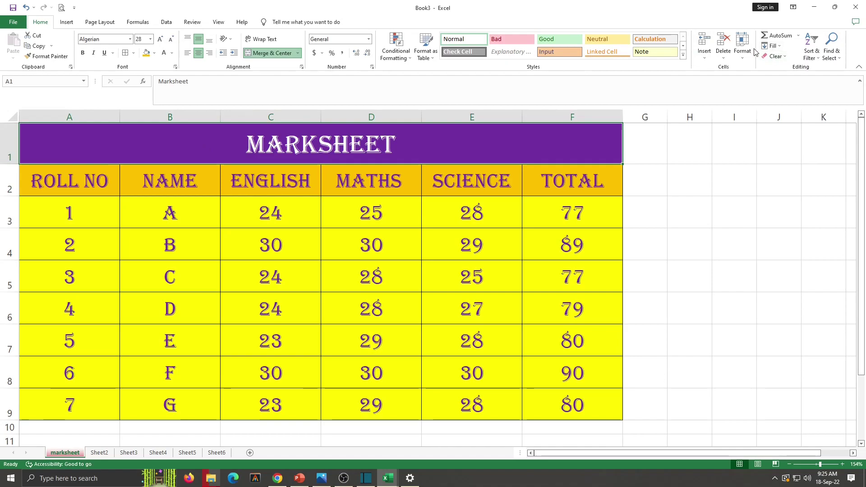
Insert an empty row above the marksheet table.
left_click(705, 58)
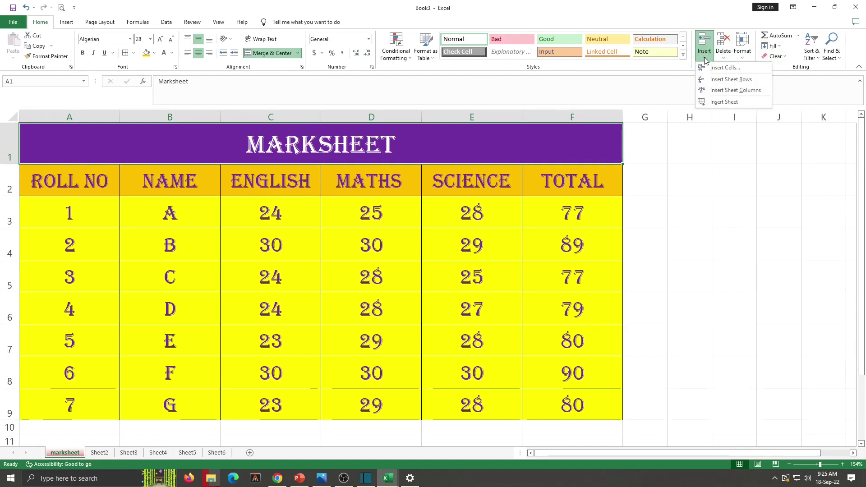
left_click(720, 80)
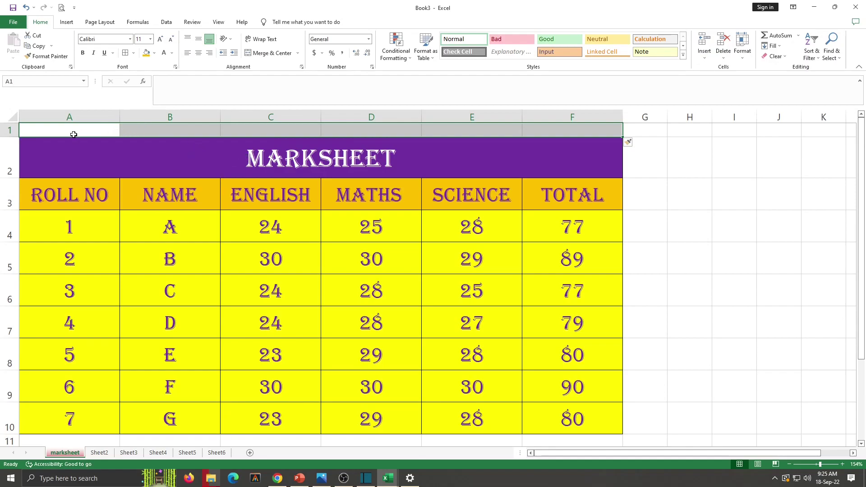
left_click(364, 195)
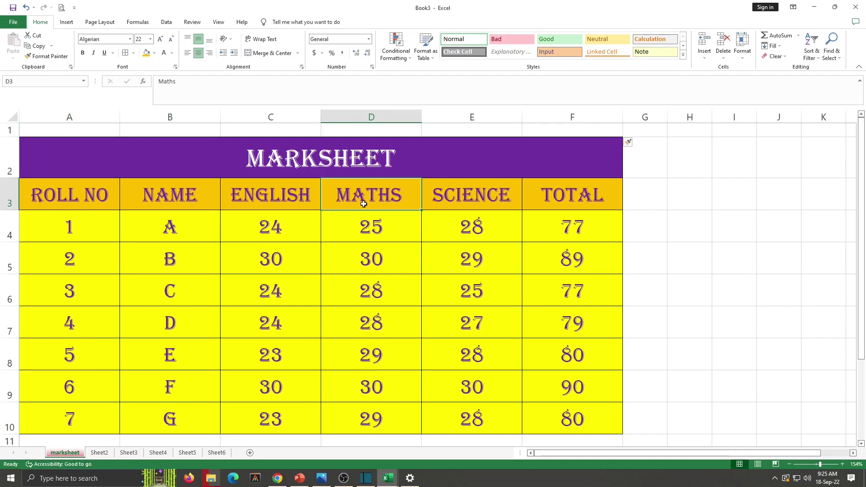
Insert two blank columns before MATHS, the second via Insert… > Entire column.
left_click(705, 58)
left_click(747, 93)
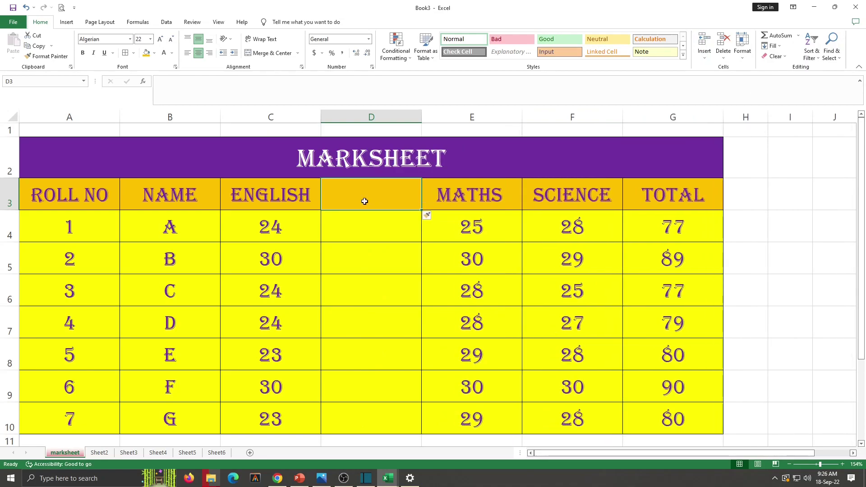
left_click(502, 198)
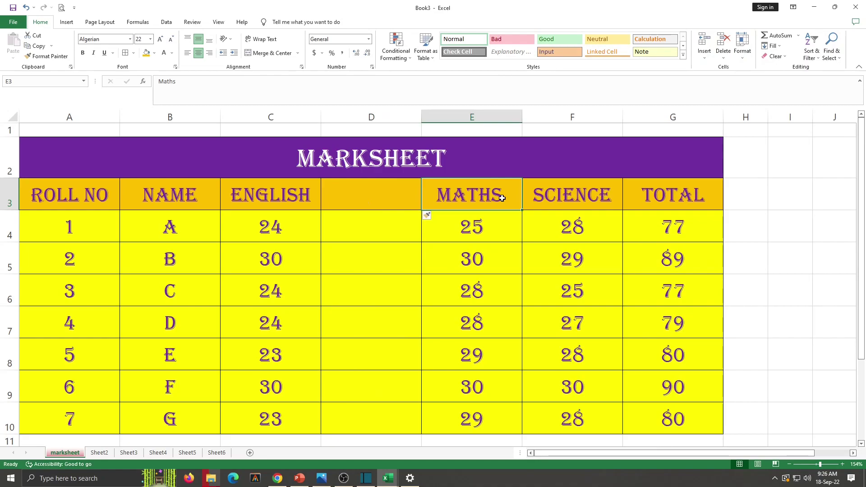
right_click(503, 198)
left_click(537, 290)
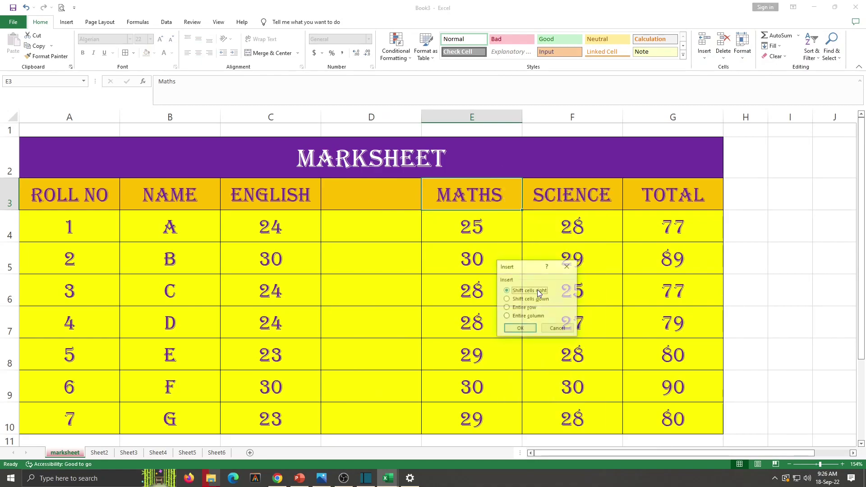
left_click(506, 316)
left_click(520, 328)
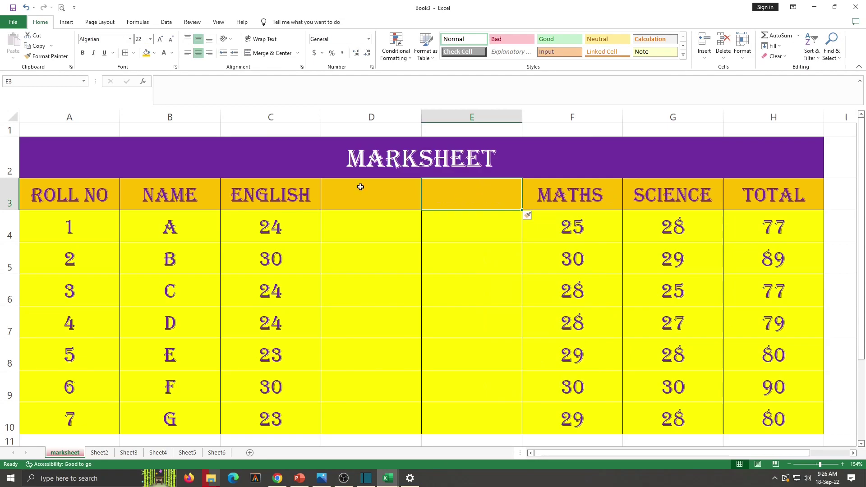
Delete both blank columns at column D.
left_click(372, 116)
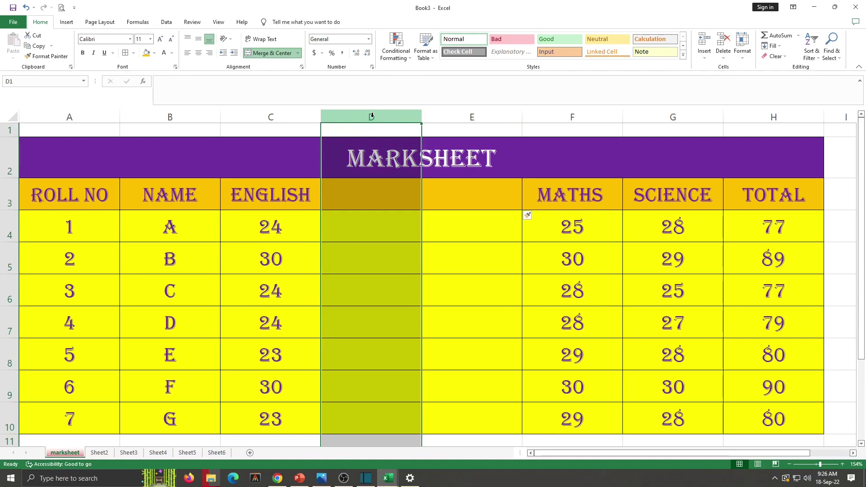
left_click(724, 64)
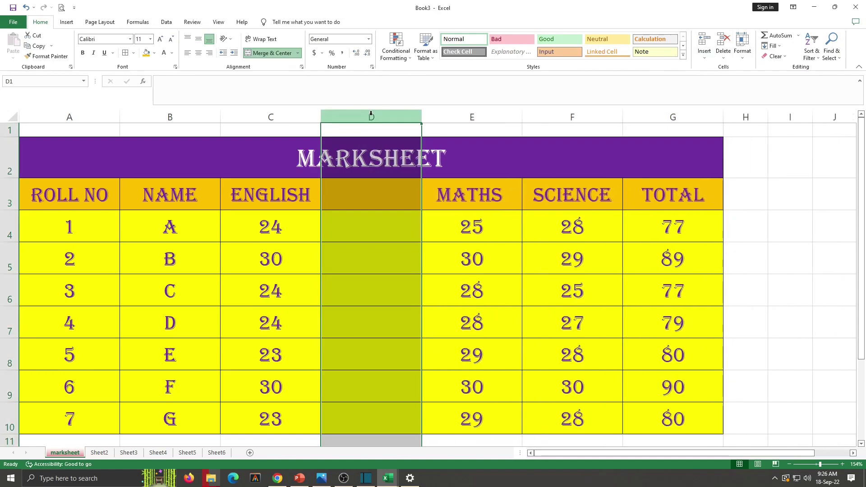
right_click(357, 226)
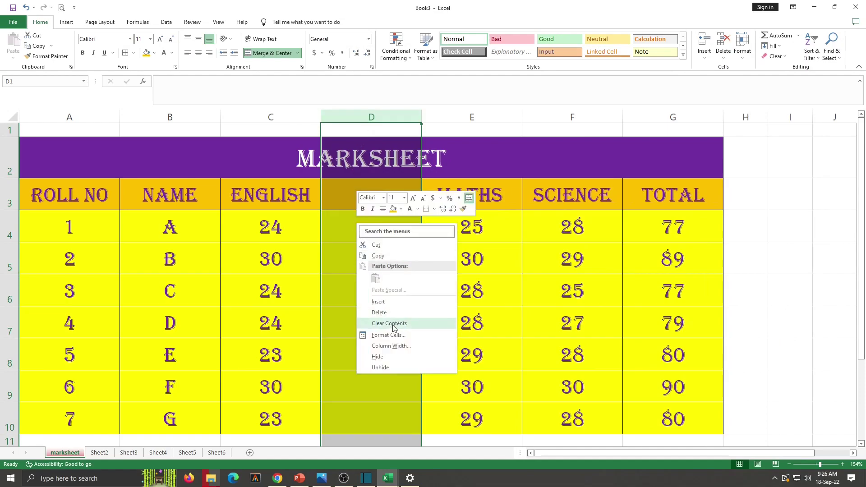
left_click(381, 313)
left_click(53, 133)
Delete the empty top row via Delete… > Entire row so the table starts at row 1.
right_click(53, 133)
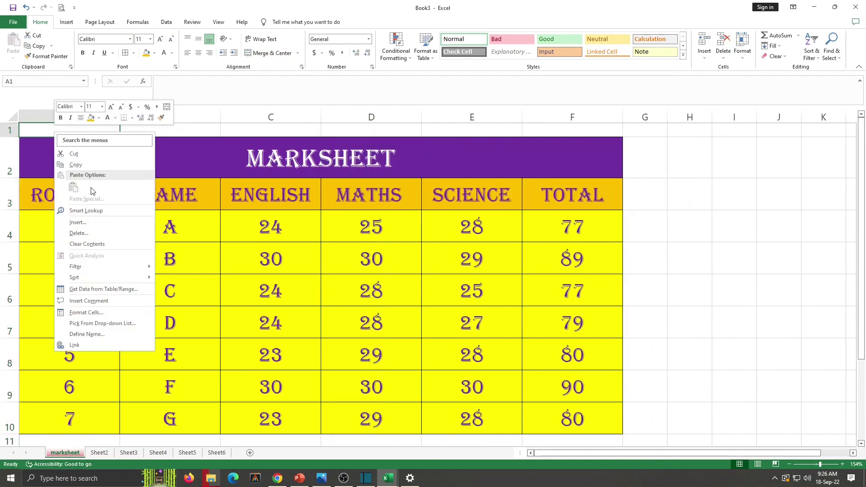
left_click(74, 234)
left_click(71, 251)
left_click(61, 271)
left_click(641, 180)
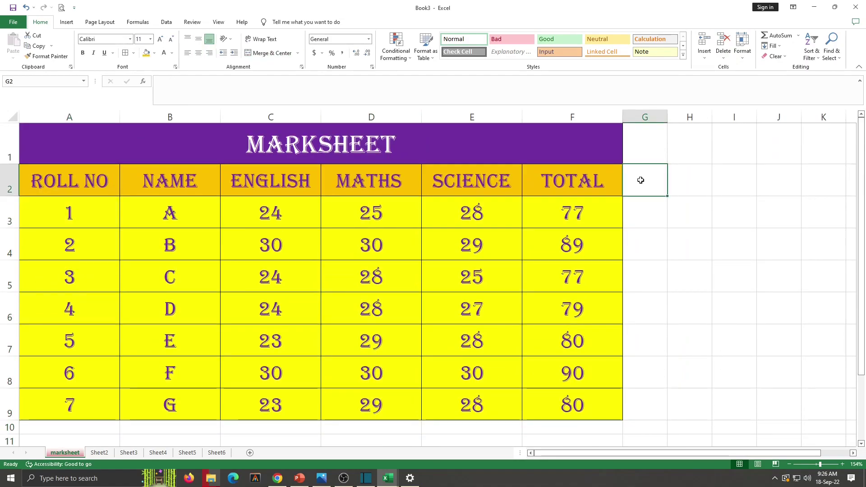
Enter the heading Avg in G2 next to TOTAL.
type("Avg")
key("Return")
left_click(658, 178)
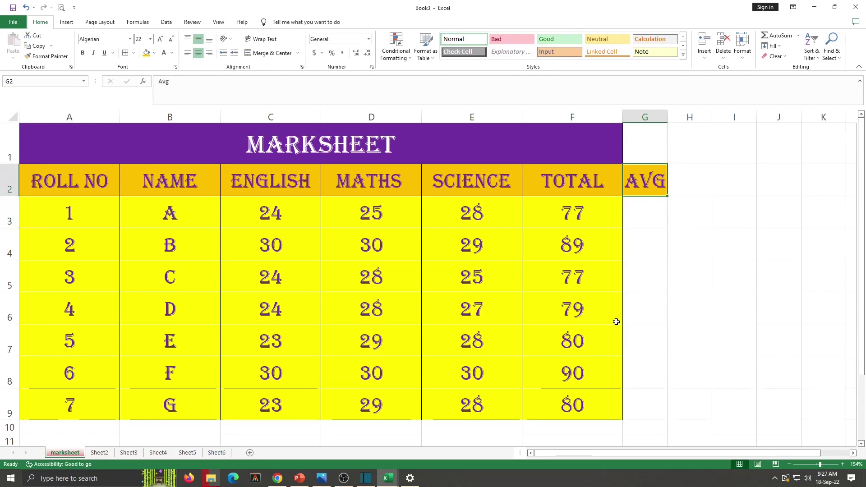
Copy F3's yellow bordered formatting onto G3:G9 with Format Painter.
left_click(594, 211)
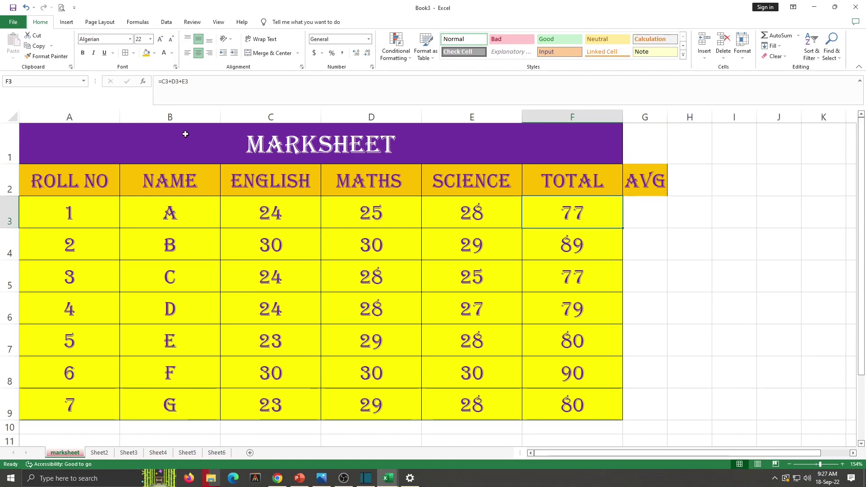
left_click(50, 56)
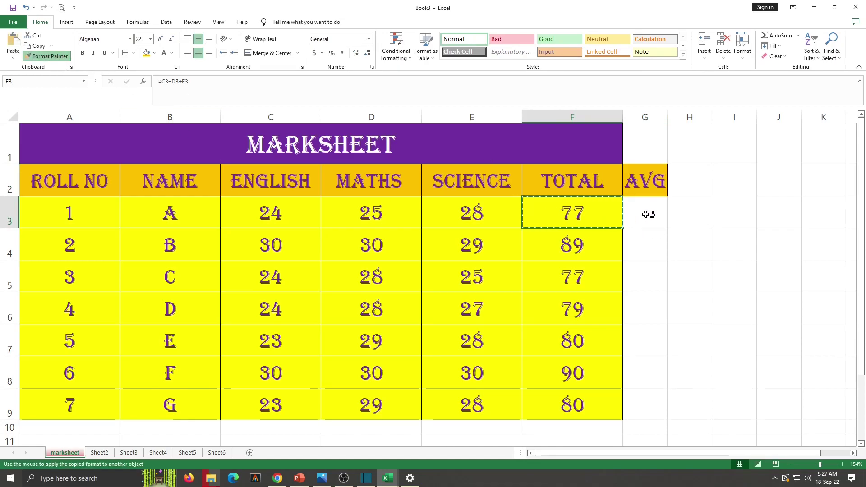
mouse_move(649, 214)
left_mouse_down()
mouse_move(664, 358)
mouse_move(659, 402)
left_mouse_up()
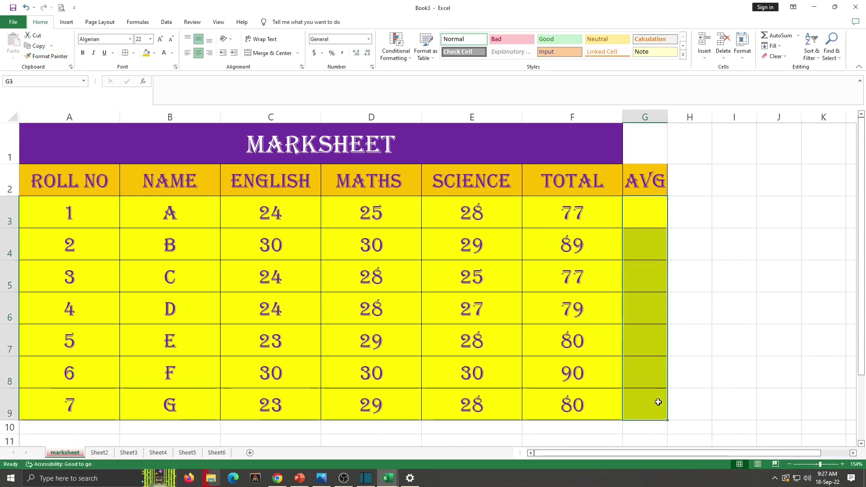
Enter =AVERAGE(C3:E3) in G3 and fill it down to G9 for all seven students.
left_click(649, 216)
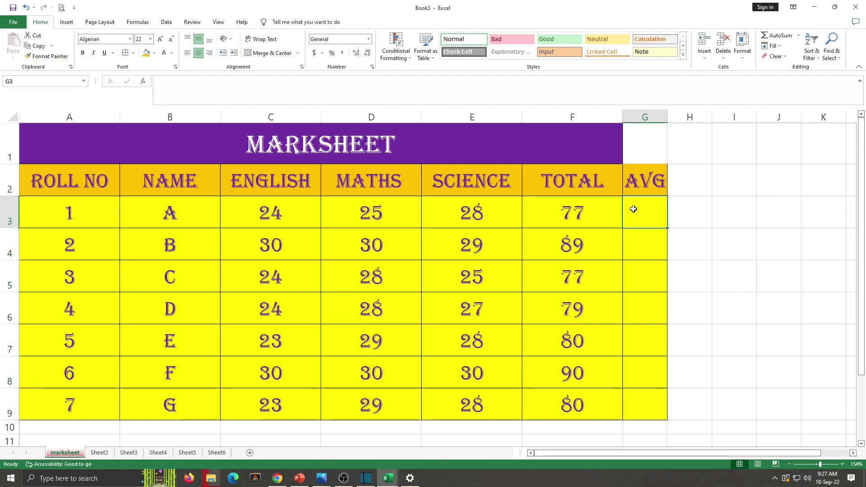
left_click(798, 36)
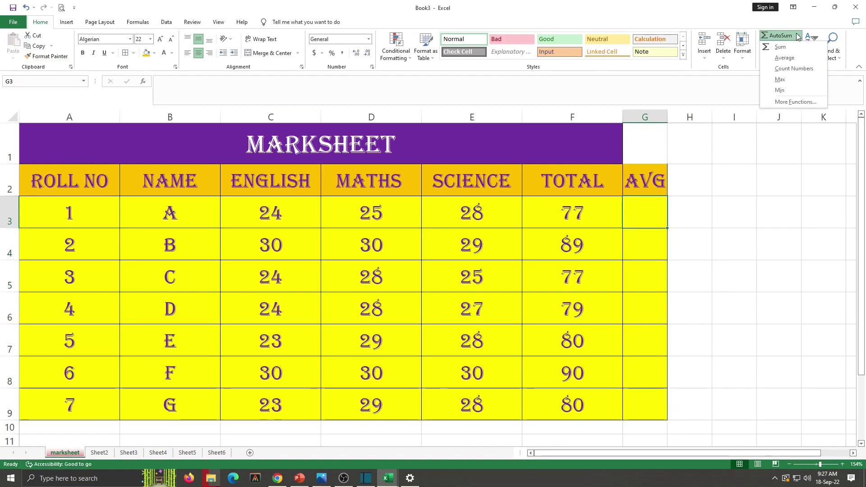
left_click(785, 58)
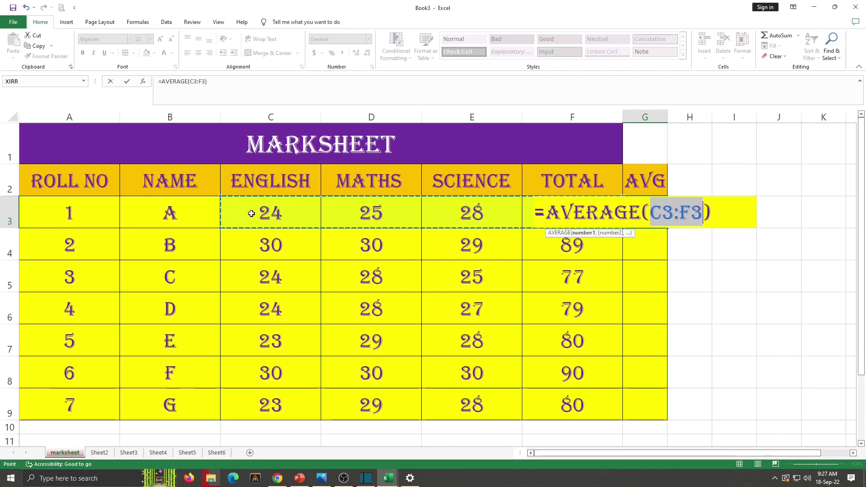
left_click_drag(251, 213, 450, 224)
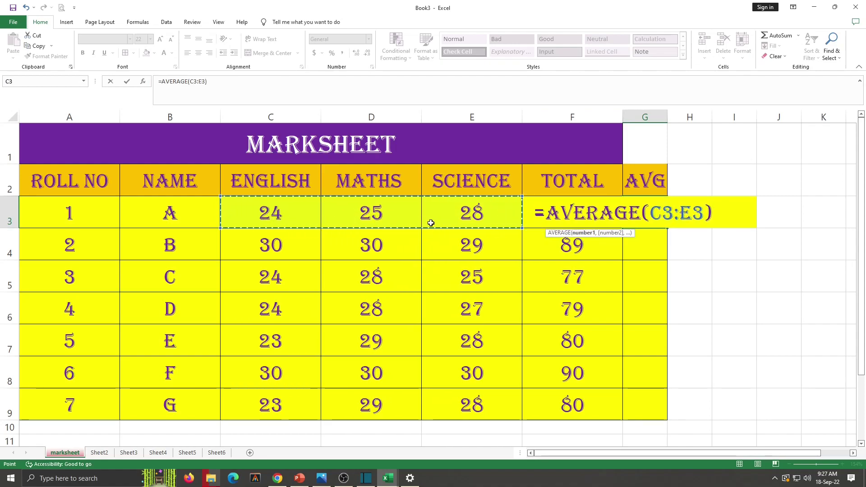
key("ctrl+Return")
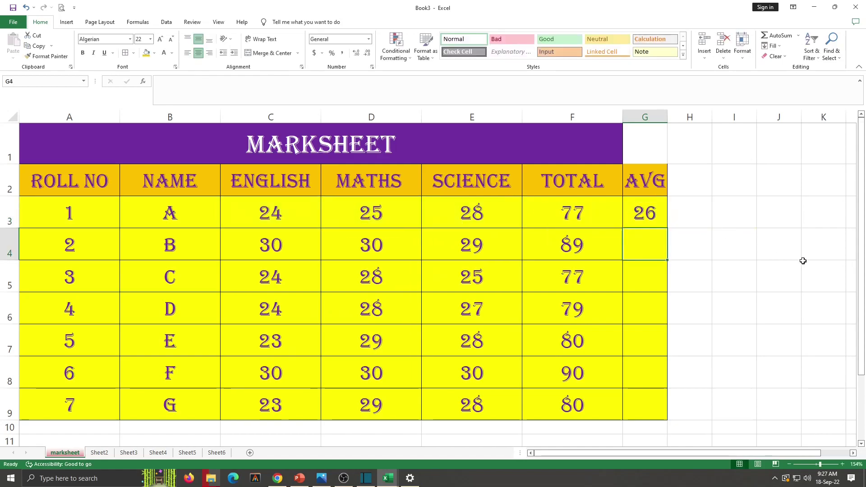
left_click_drag(667, 228, 658, 408)
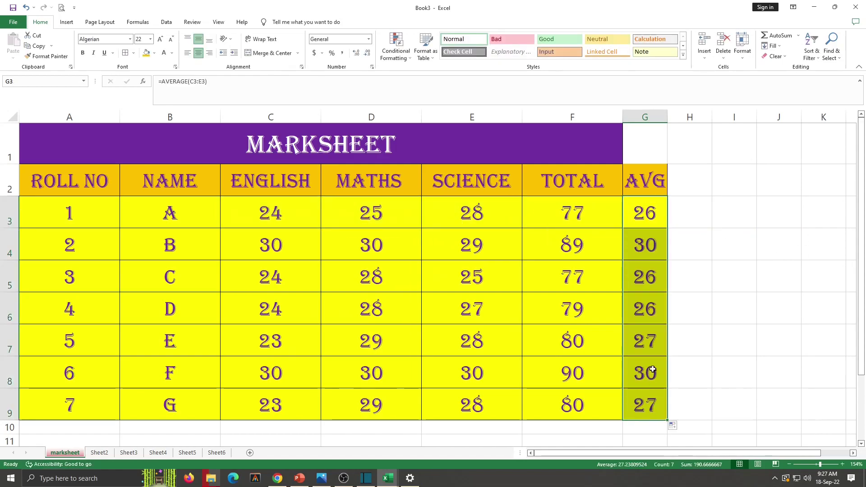
Re-merge the MARKSHEET title across A1:G1 so it also spans the AVG column.
left_click(480, 140)
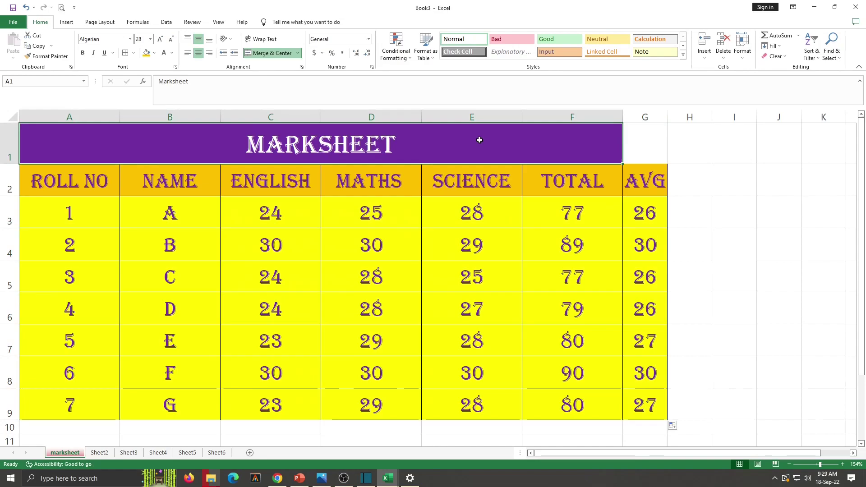
left_click_drag(480, 140, 633, 140)
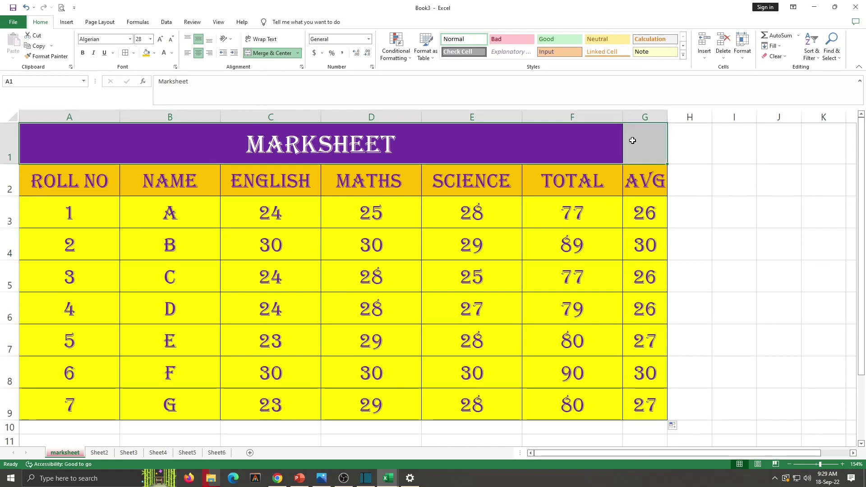
left_click(269, 54)
left_click(268, 54)
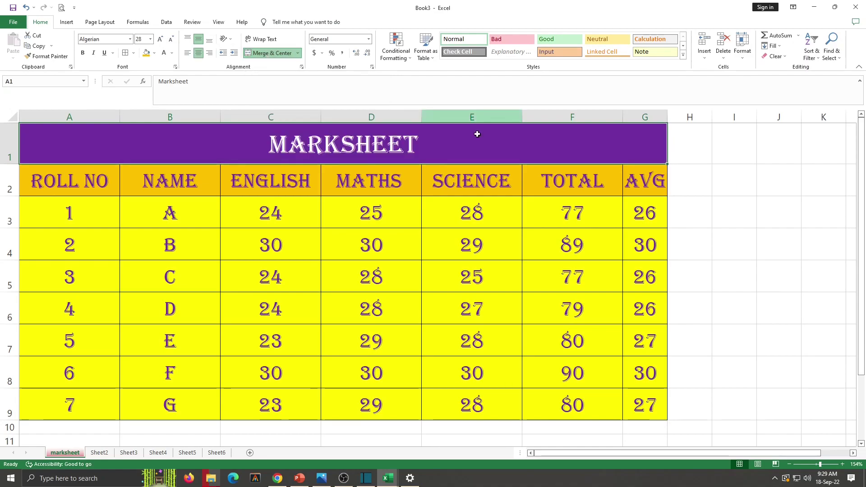
left_click(530, 268)
left_click(648, 221)
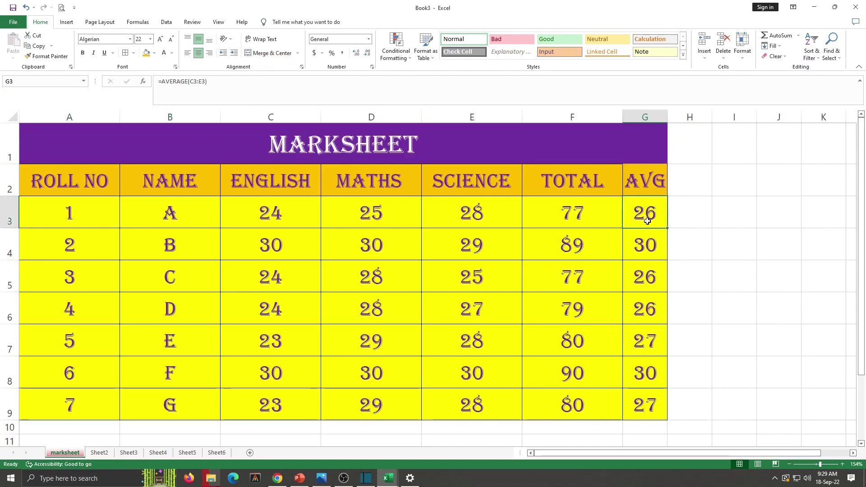